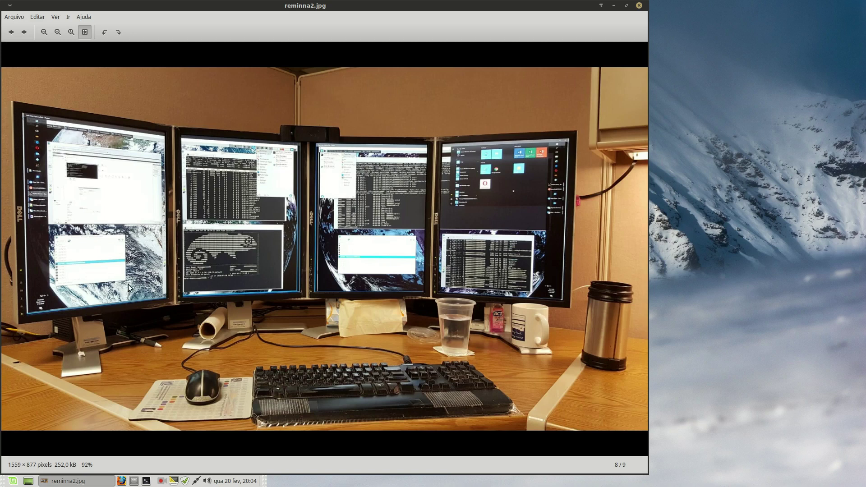
Step: Launch AnyDesk on the Linux desktop and activate the Remote Desk address field
left_click(13, 482)
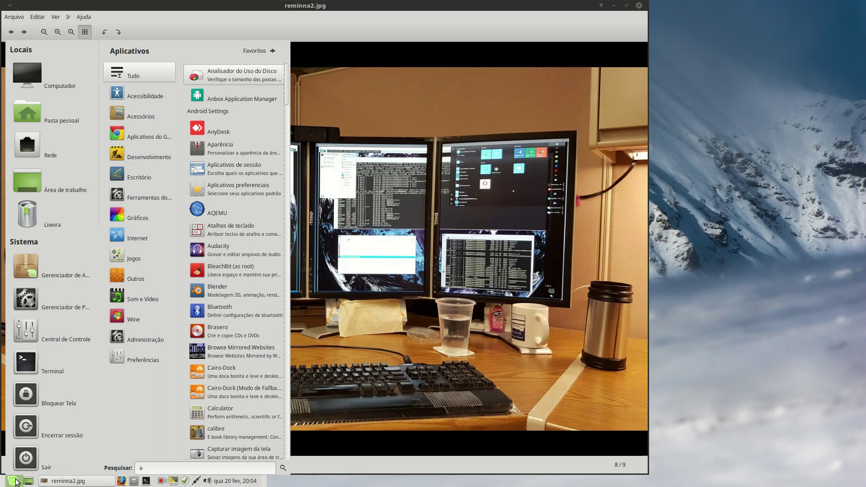
type("any")
key("Return")
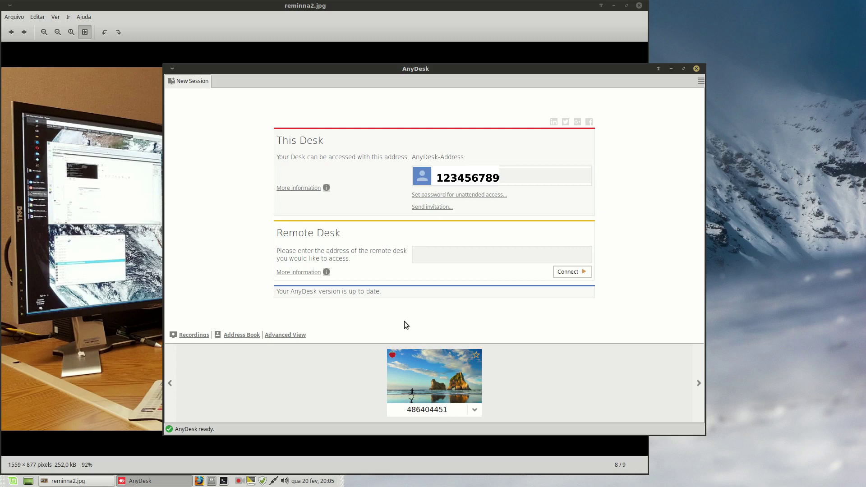
mouse_move(508, 183)
left_click(433, 253)
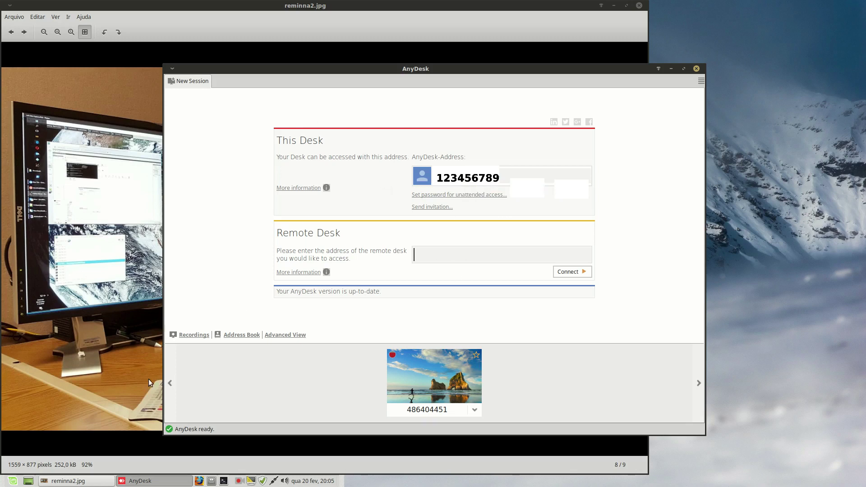
Step: Launch VirtualBox and boot the win10 outub virtual machine
left_click(12, 482)
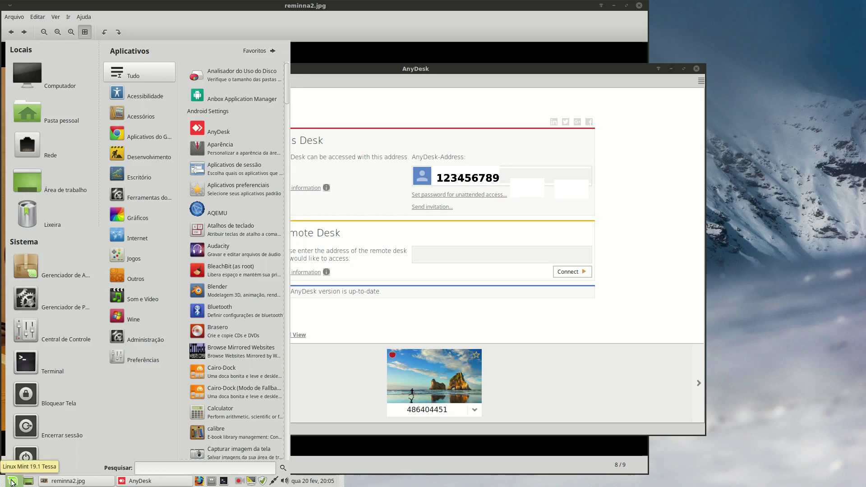
type("vi")
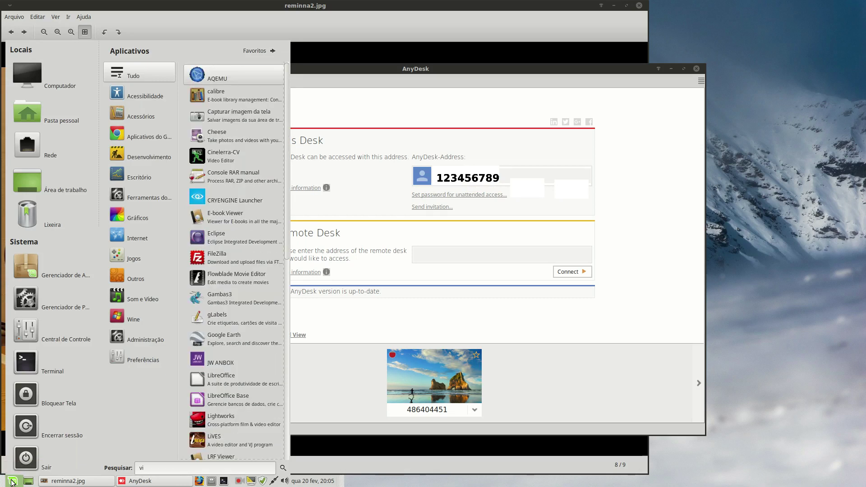
type("t")
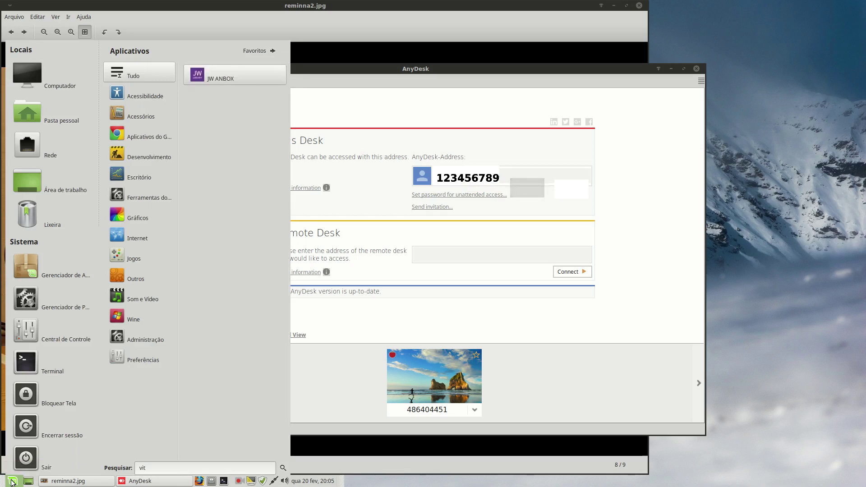
key("BackSpace")
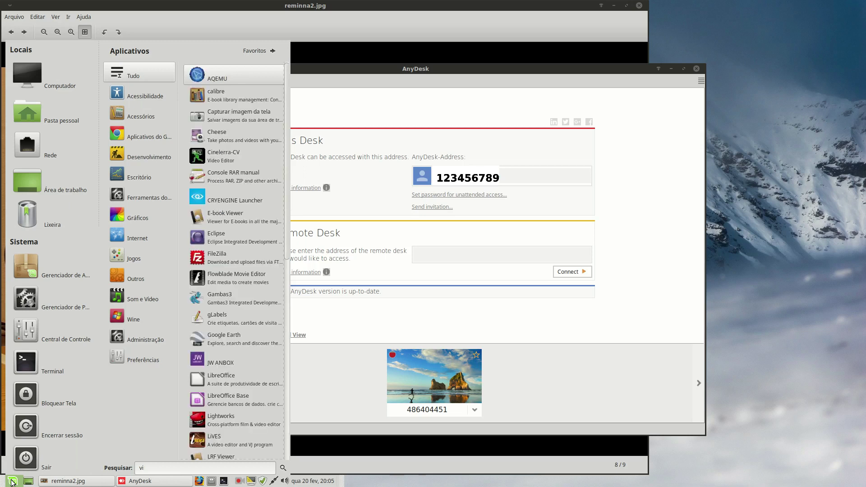
type("rt")
key("Down")
key("Down")
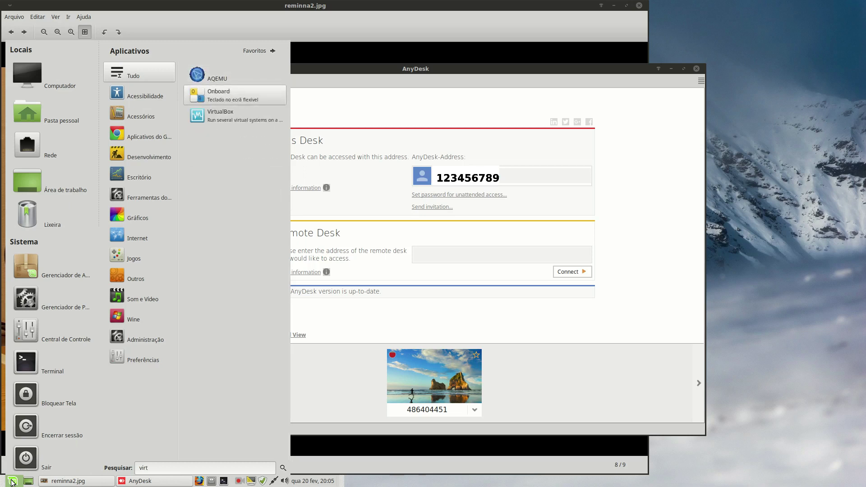
key("Return")
left_click(390, 482)
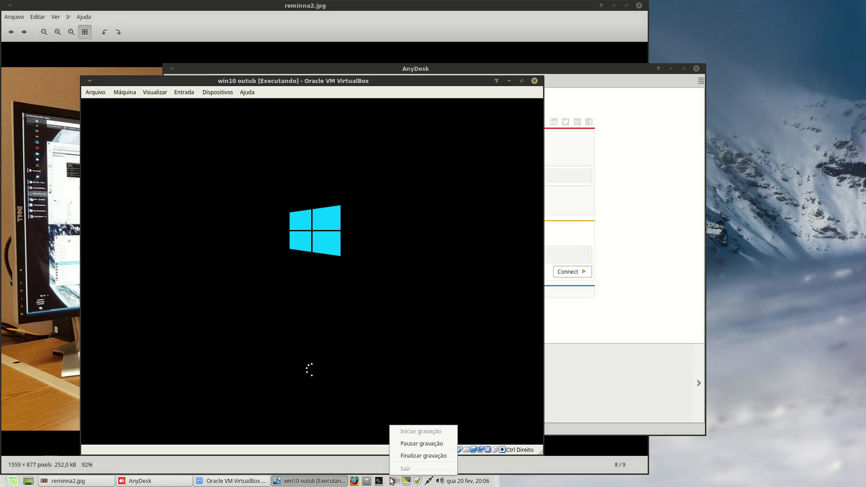
left_click(397, 444)
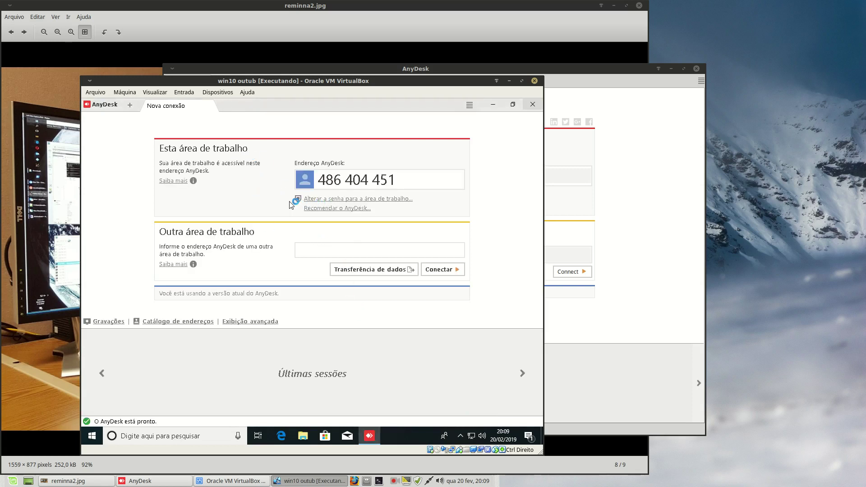
Step: Highlight the AnyDesk address in the Windows virtual machine and request a connection to it from the Linux AnyDesk using the recent session
left_click_drag(318, 181, 402, 184)
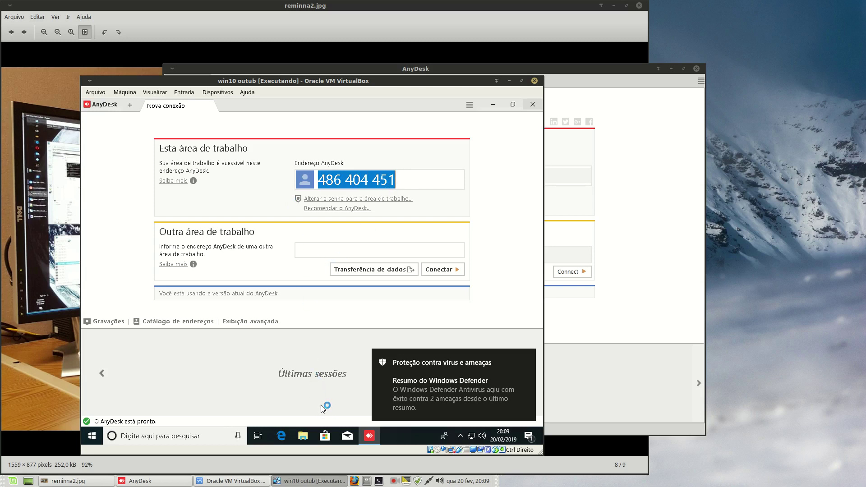
left_click(150, 481)
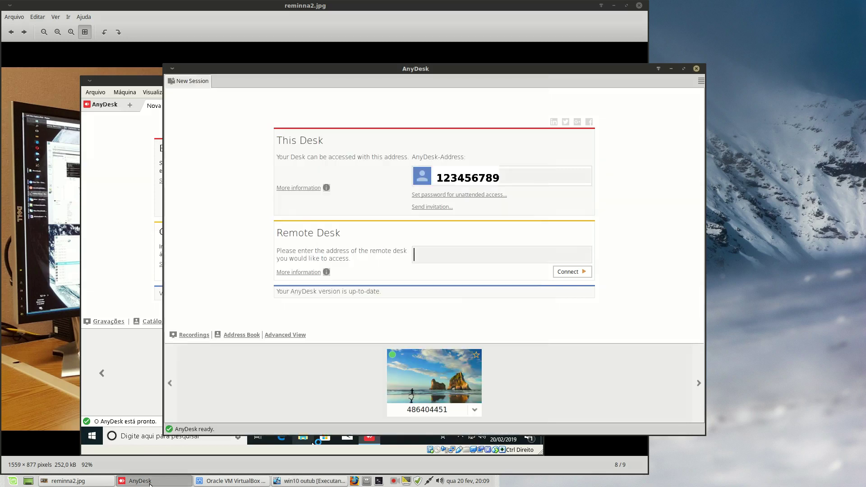
left_click(410, 400)
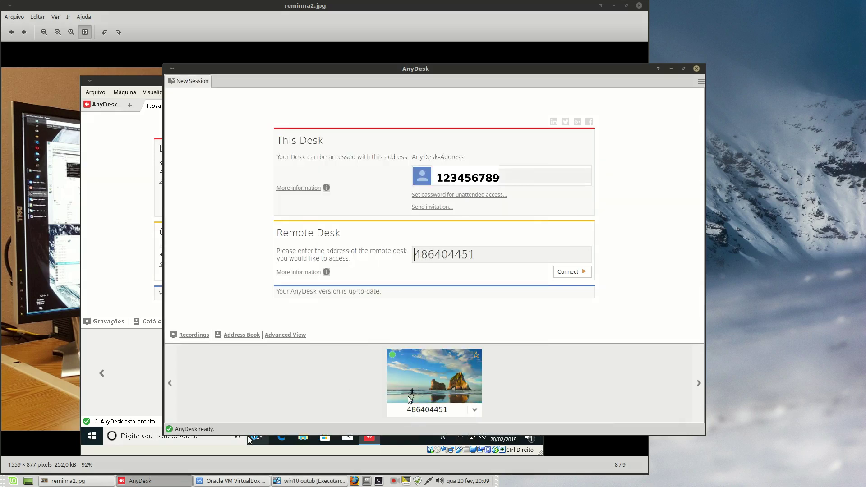
left_click(565, 273)
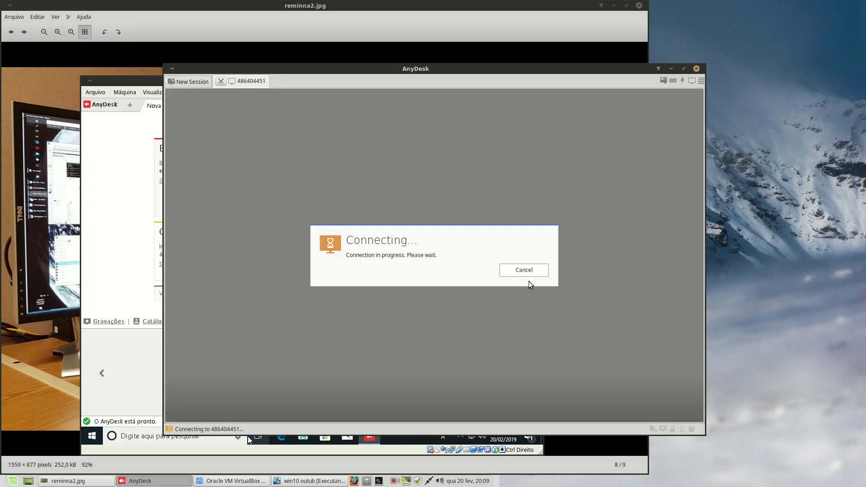
Step: Accept the incoming AnyDesk session in the Windows virtual machine and return to the Linux AnyDesk window
left_click(126, 379)
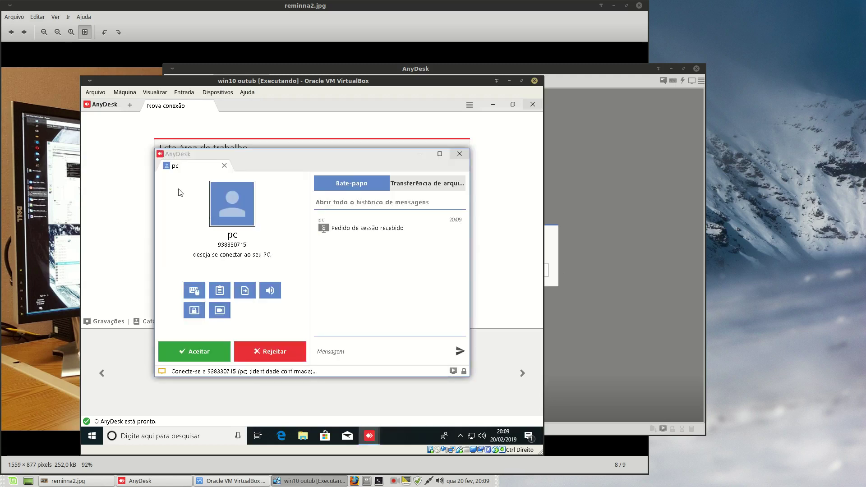
left_click(196, 354)
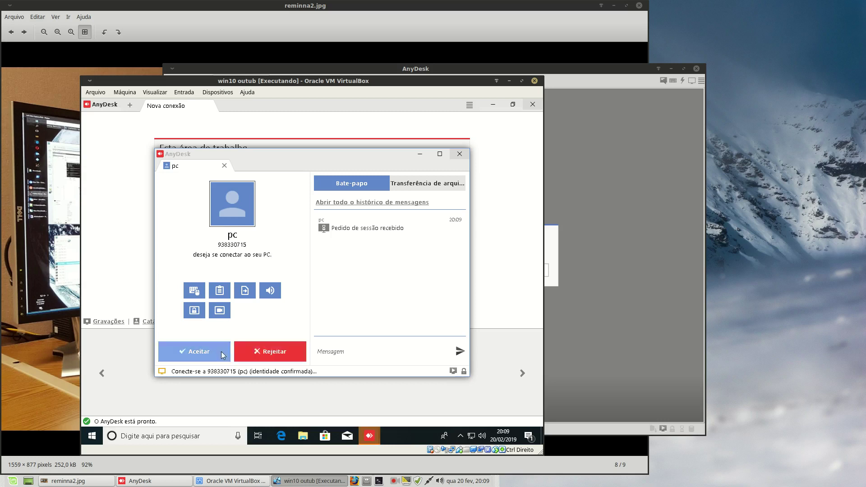
left_click(210, 354)
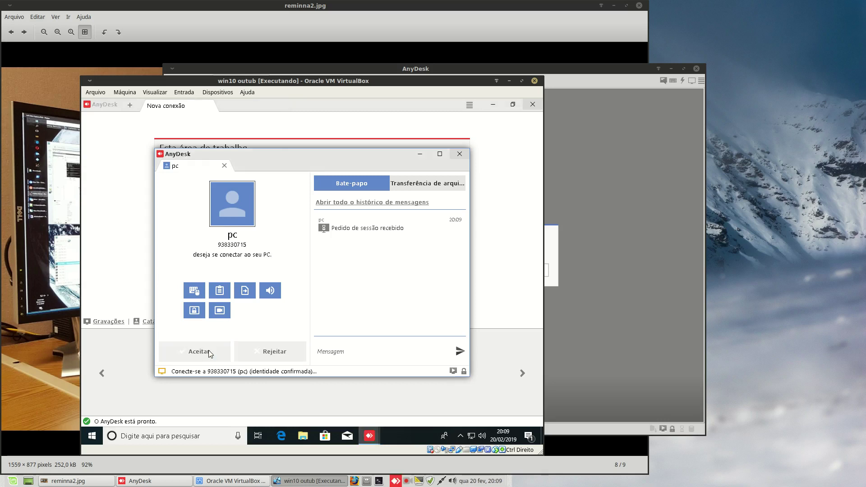
left_click(575, 98)
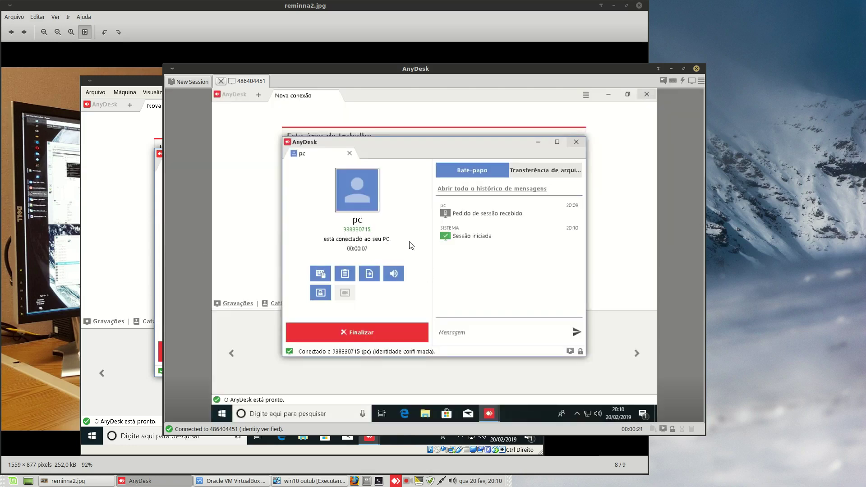
Step: Minimize the session window on the remote Windows desktop and open the remote Start menu
left_click(538, 142)
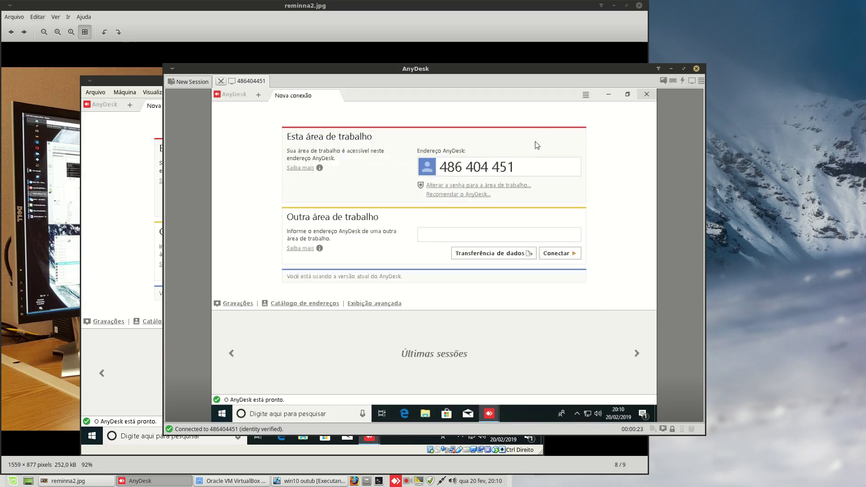
left_click(222, 414)
left_click(222, 413)
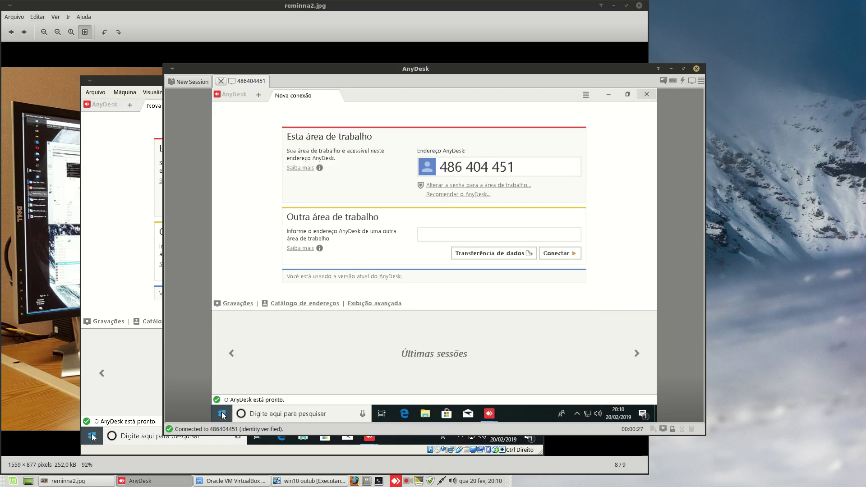
left_click(222, 413)
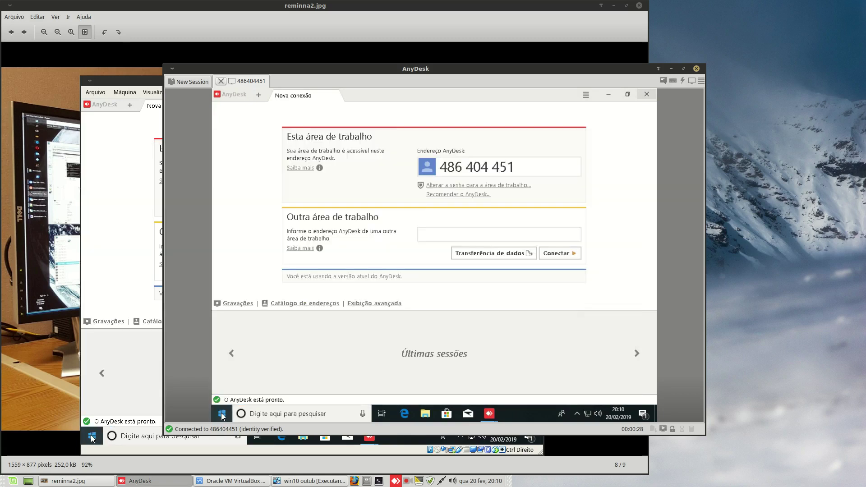
left_click(221, 413)
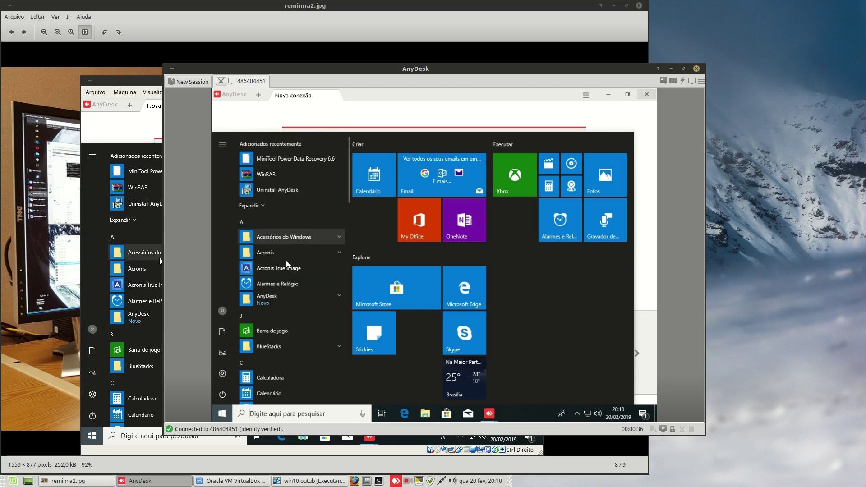
Step: Move the Linux AnyDesk window over the virtual machine window and minimize the AnyDesk window on the remote desktop
left_click_drag(390, 71, 308, 83)
left_click(143, 422)
left_click(145, 421)
left_click(145, 422)
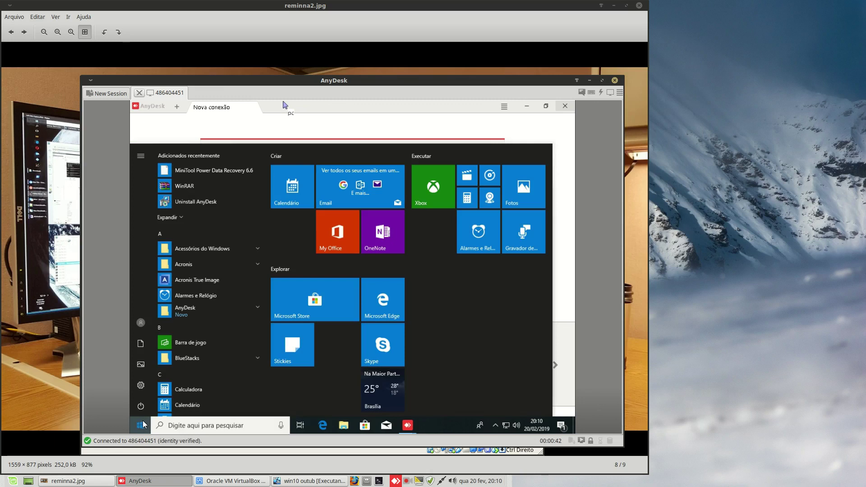
left_click(527, 105)
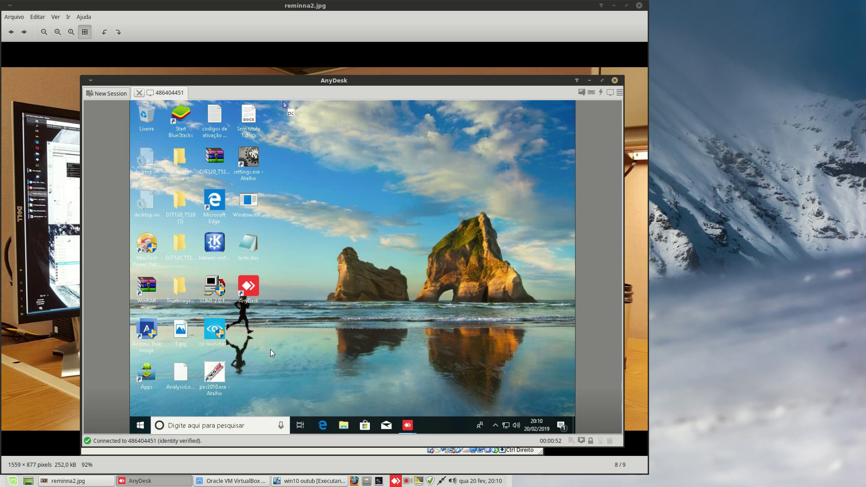
Step: Test the remote control by toggling the remote Start menu and box-selecting the desktop icons, leaving them deselected
left_click(140, 425)
left_click(140, 426)
left_click_drag(336, 117, 123, 380)
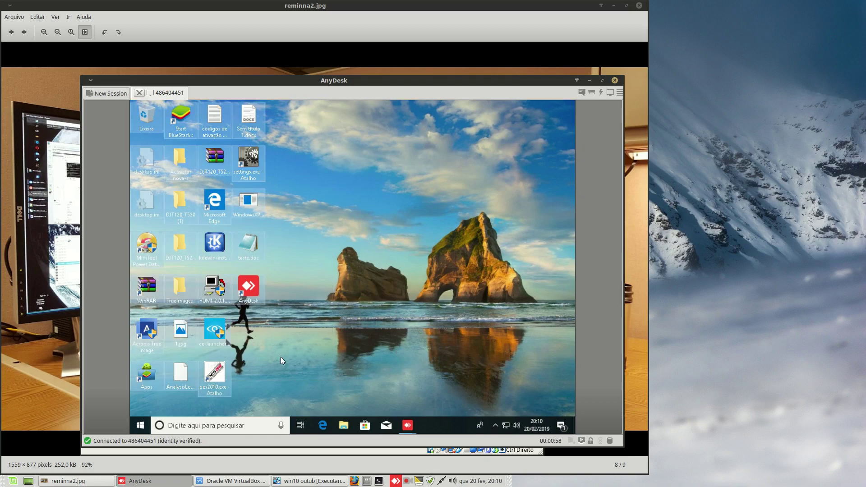
left_click(290, 393)
left_click_drag(291, 392, 335, 300)
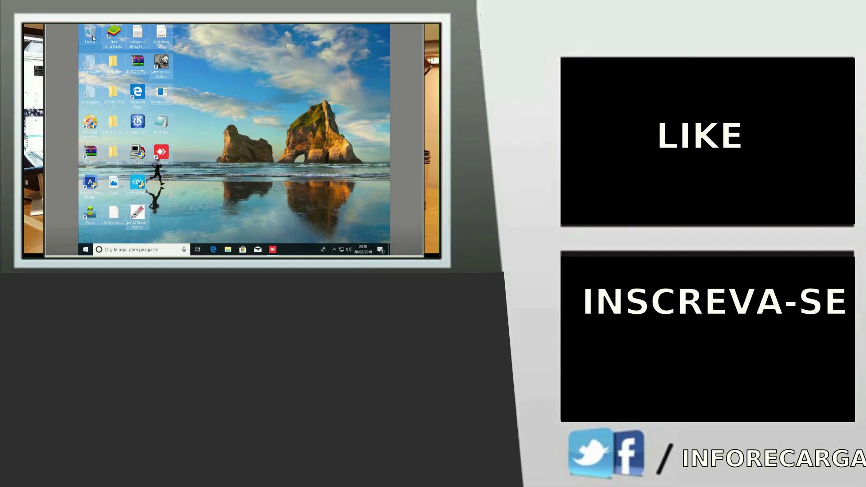
left_click(222, 163)
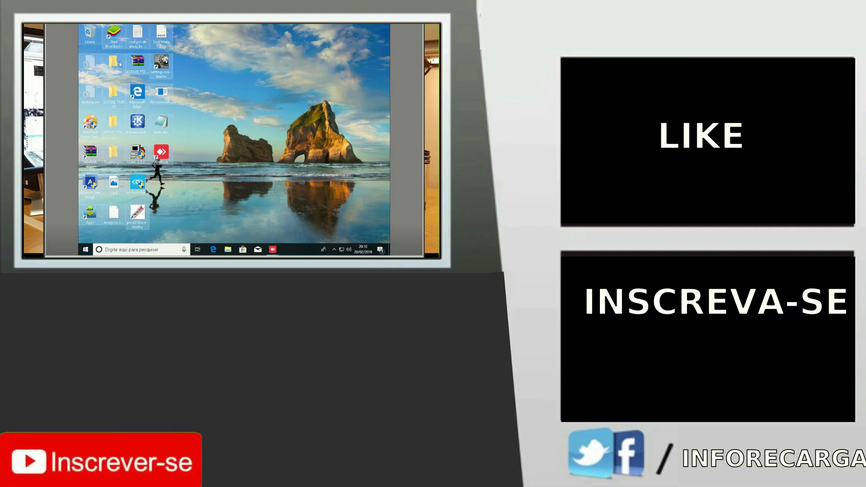
left_click_drag(209, 210, 83, 28)
left_click(218, 144)
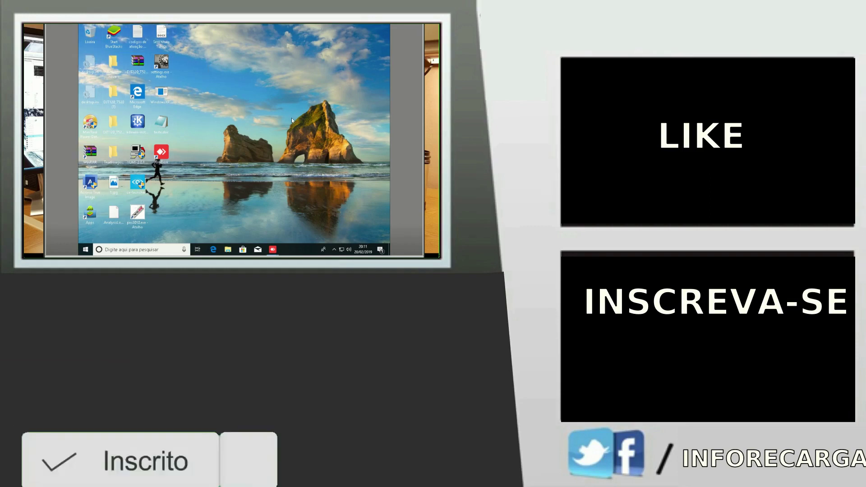